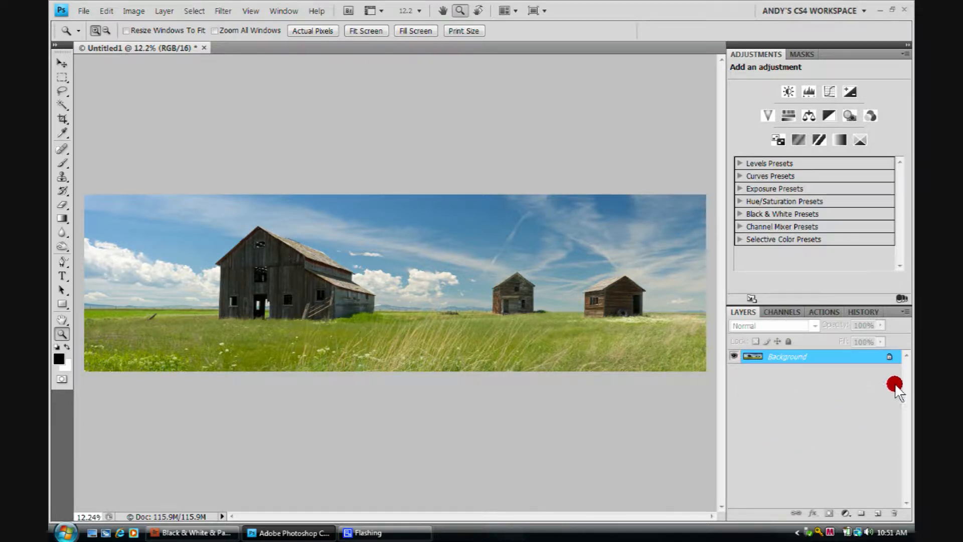
# Step: Duplicate the Background layer
pyautogui.moveTo(863, 360); pyautogui.dragTo(878, 512)
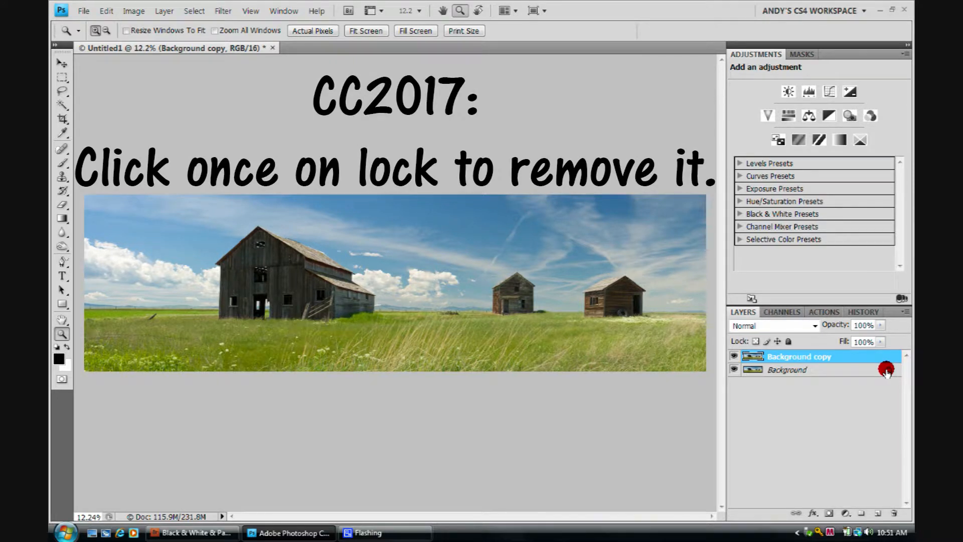
# Step: Try removing the lock from the Background layer, and undo it
pyautogui.moveTo(887, 371); pyautogui.dragTo(896, 514)
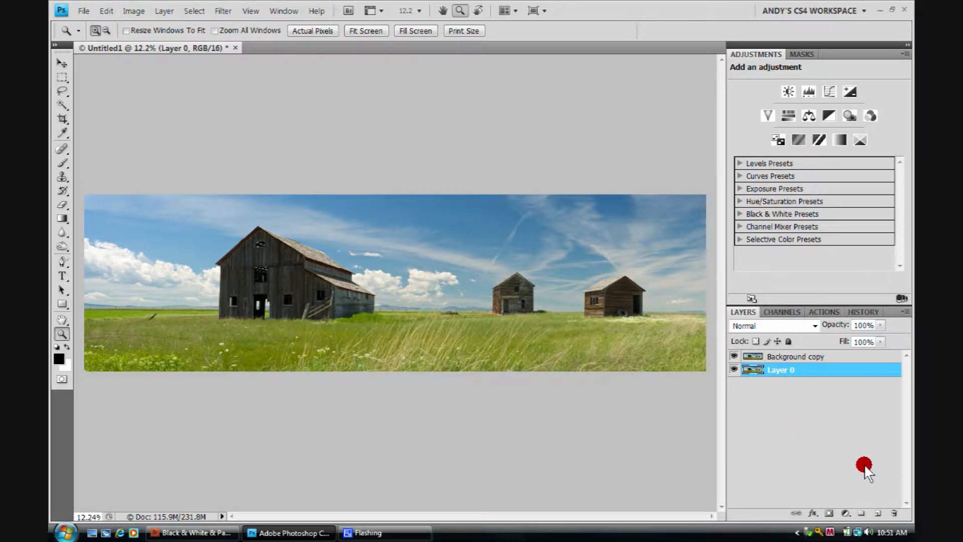
pyautogui.hotkey('ctrl', 'z')
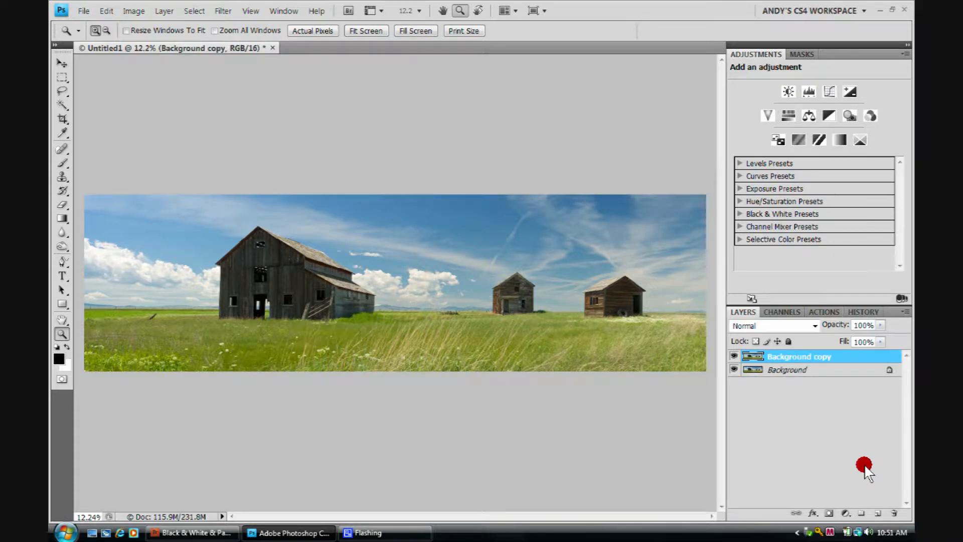
# Step: Add a Hue/Saturation adjustment layer above the Background layer and set its hue to +31
pyautogui.click(817, 368)
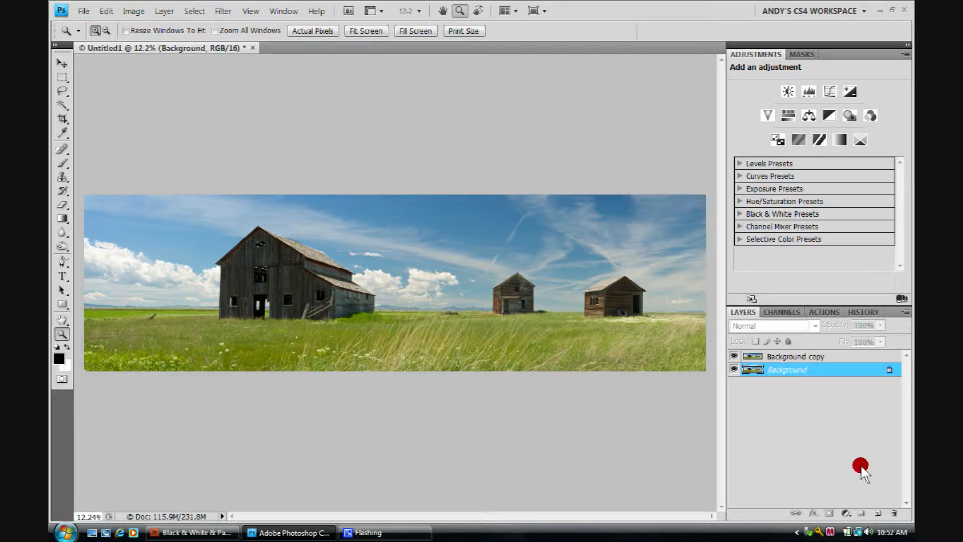
pyautogui.click(844, 512)
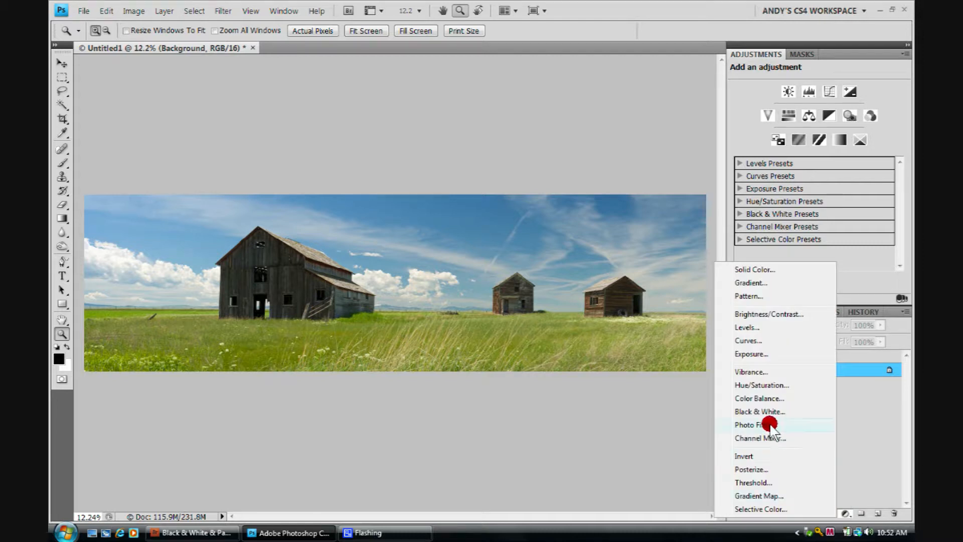
pyautogui.click(751, 375)
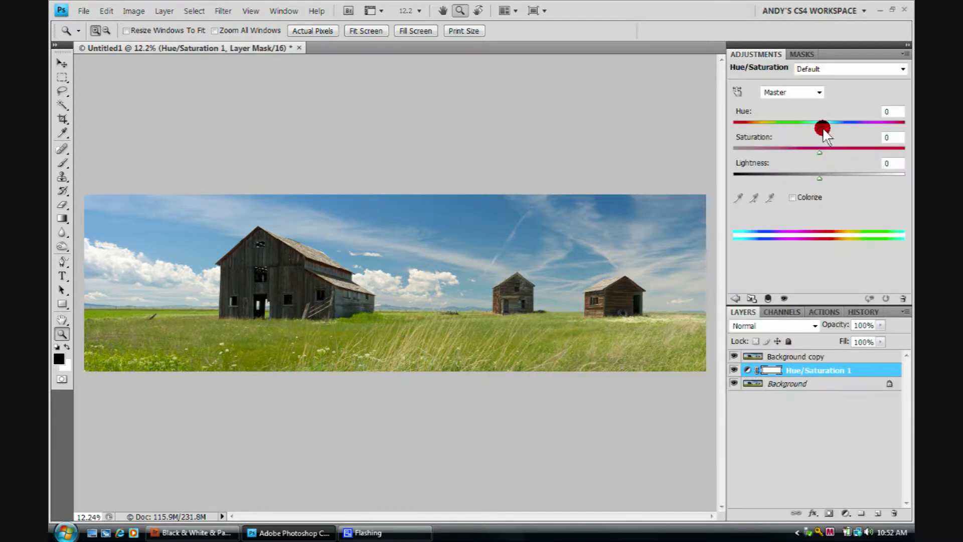
pyautogui.moveTo(819, 125); pyautogui.dragTo(847, 127)
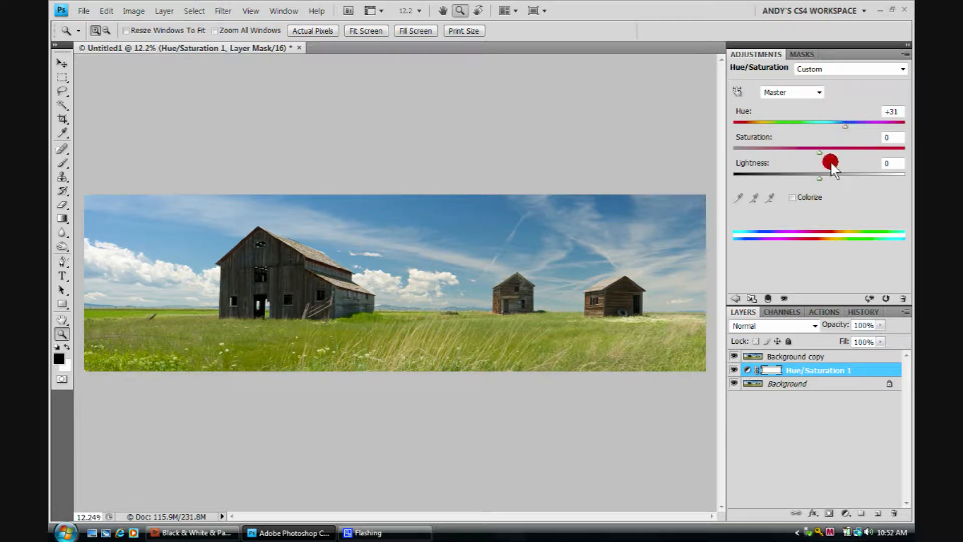
# Step: Set the hue to +21 while the Background copy layer is temporarily hidden
pyautogui.click(733, 356)
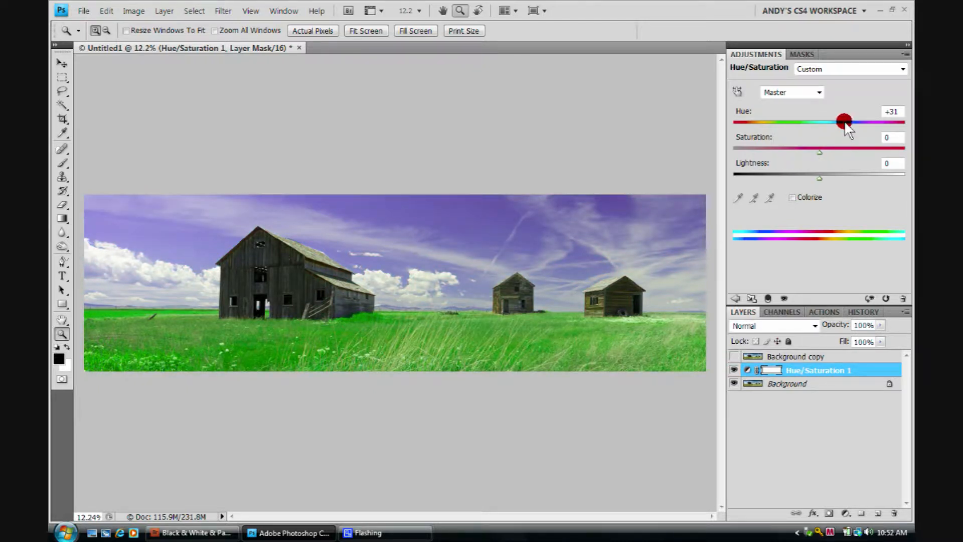
pyautogui.moveTo(830, 124)
pyautogui.mouseDown()
pyautogui.moveTo(843, 124)
pyautogui.moveTo(828, 134)
pyautogui.moveTo(841, 136)
pyautogui.mouseUp()
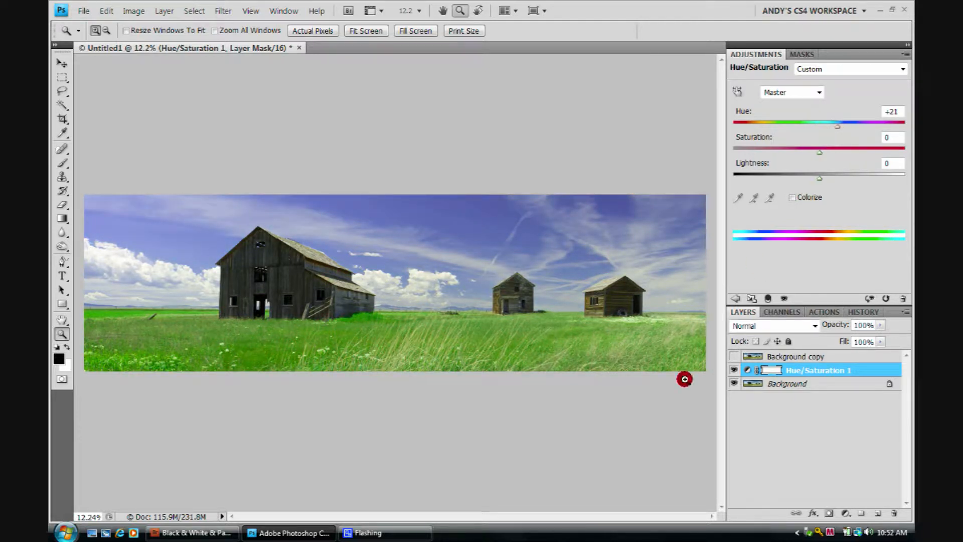
pyautogui.click(733, 357)
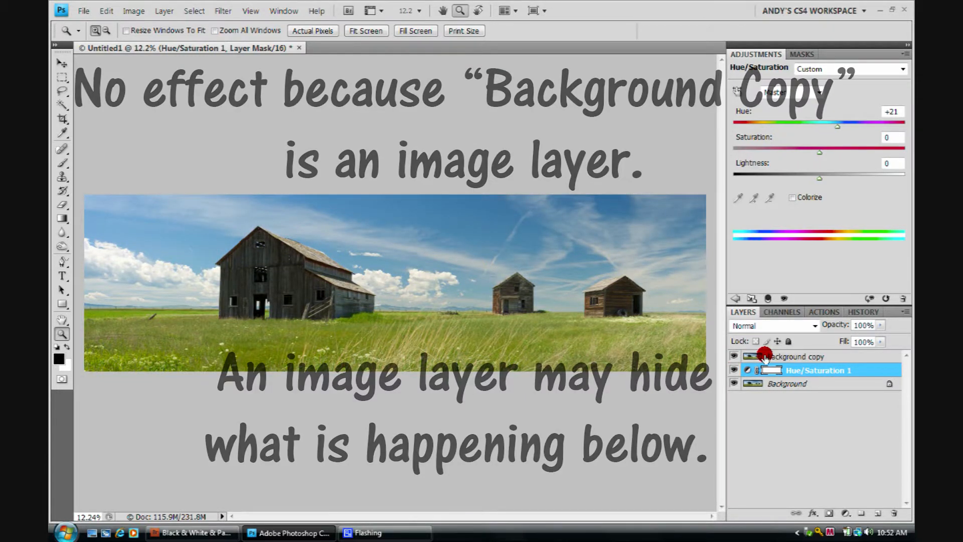
# Step: Move the Hue/Saturation layer to the top of the stack, above the Background copy layer
pyautogui.click(732, 370)
pyautogui.click(733, 370)
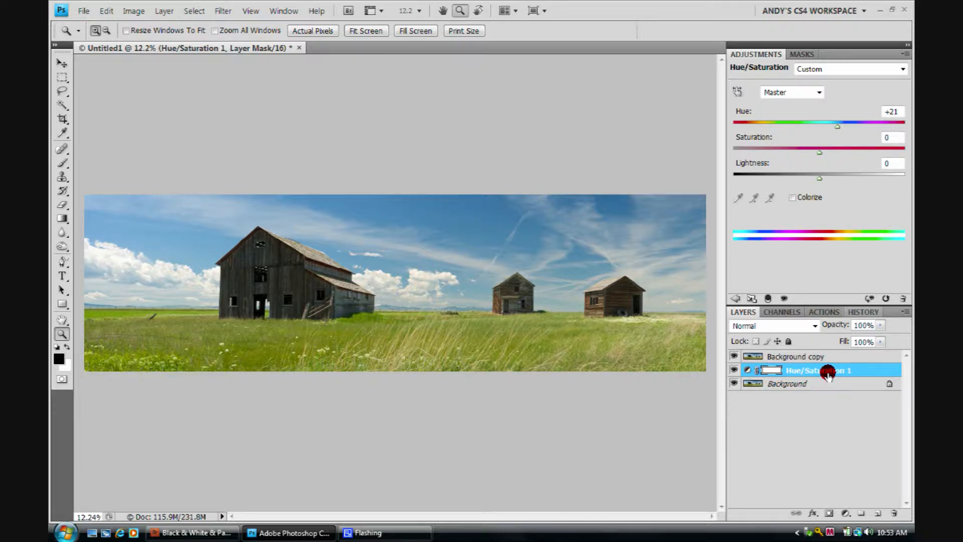
pyautogui.moveTo(828, 371); pyautogui.dragTo(826, 356)
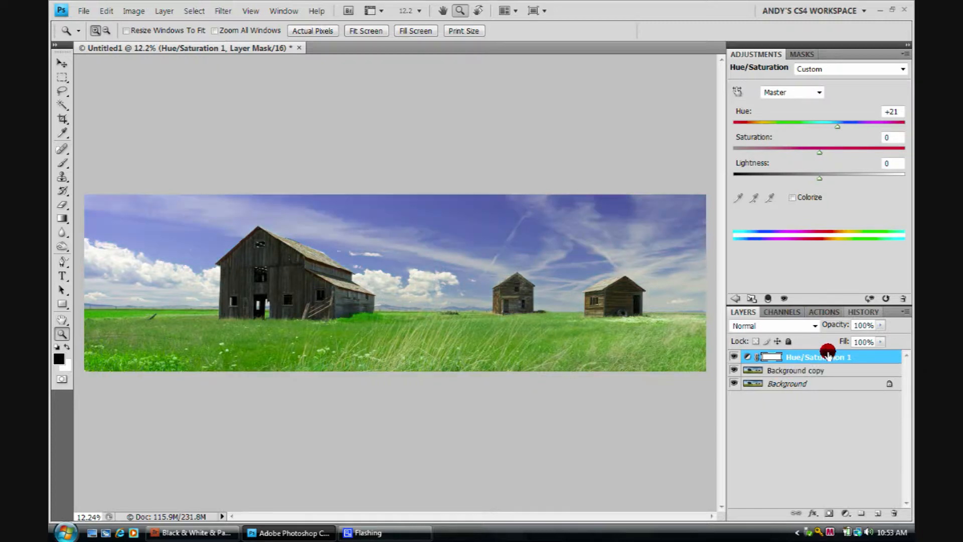
# Step: Toggle the visibility of the Hue/Saturation and Background copy layers to compare the adjustment's effect
pyautogui.click(732, 357)
pyautogui.click(734, 358)
pyautogui.click(733, 370)
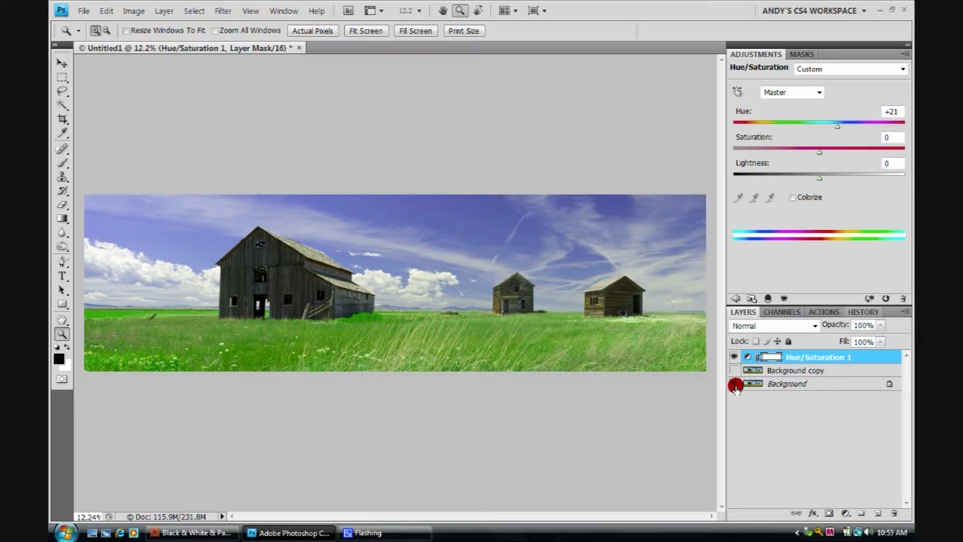
pyautogui.click(734, 357)
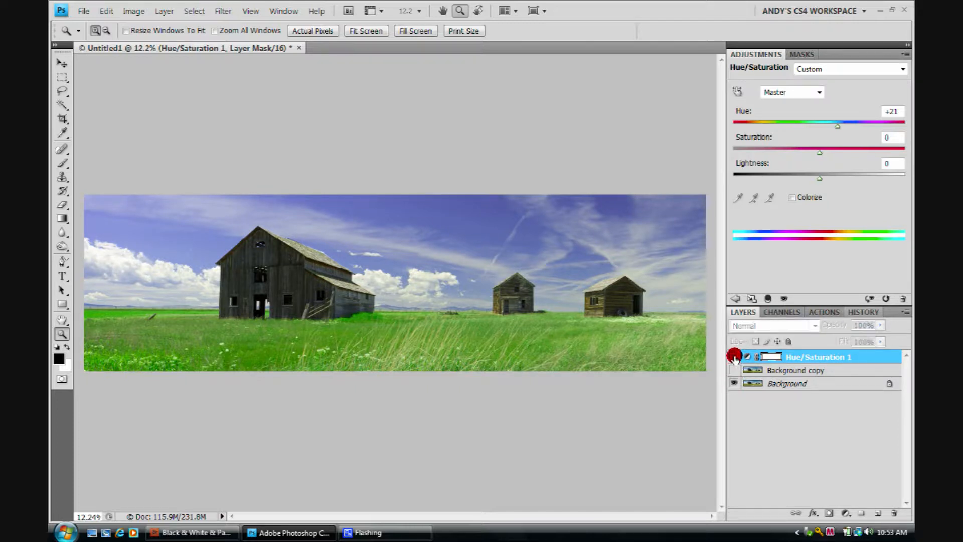
pyautogui.click(734, 357)
pyautogui.click(733, 356)
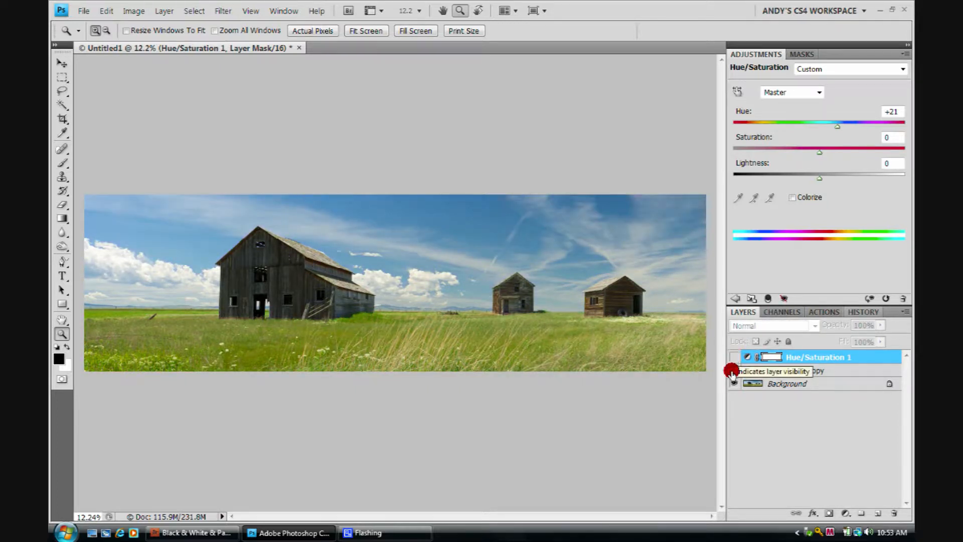
pyautogui.click(734, 357)
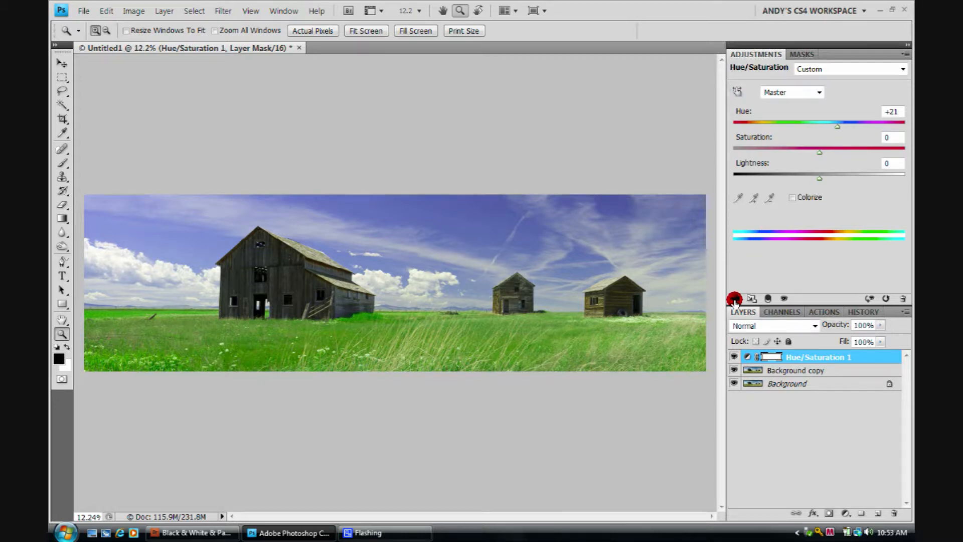
# Step: Add a Black & White adjustment layer and move it below the Hue/Saturation layer
pyautogui.click(734, 299)
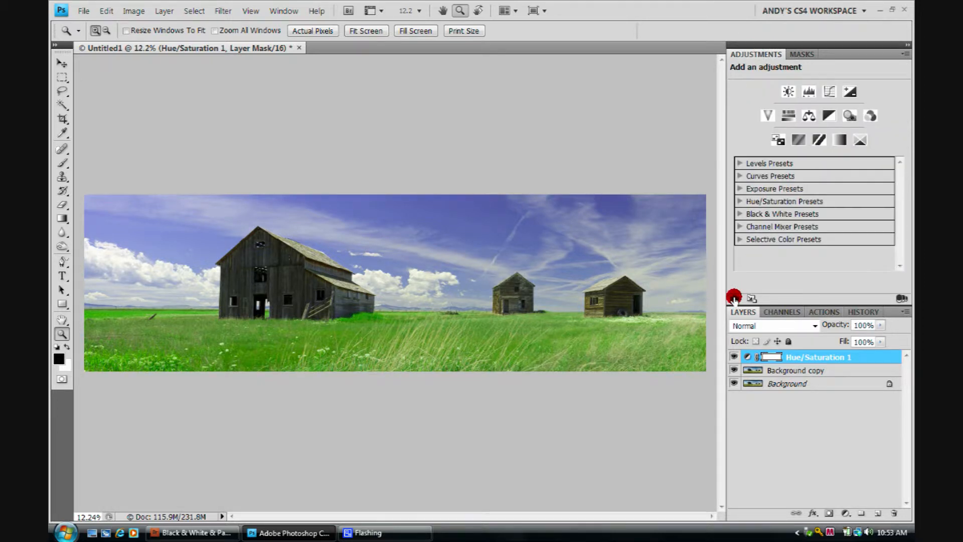
pyautogui.click(826, 115)
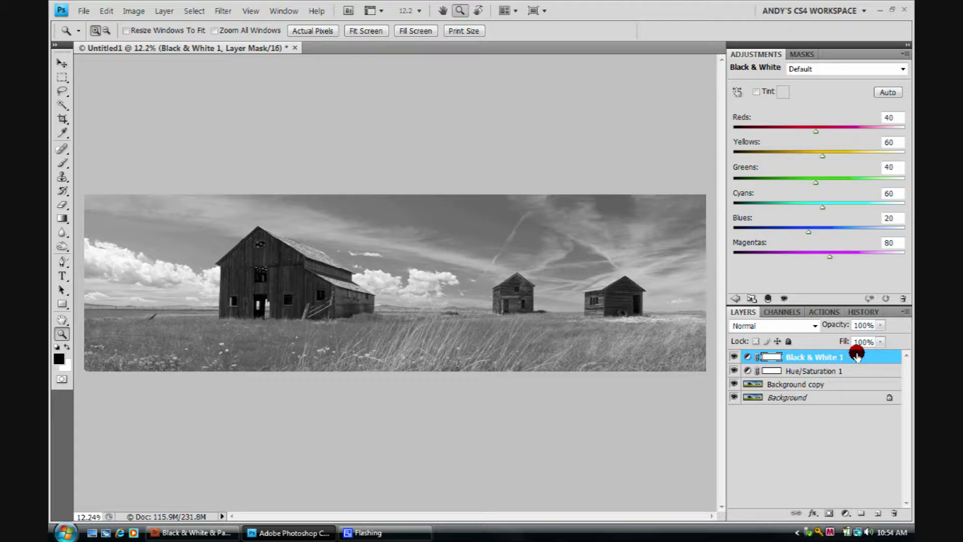
pyautogui.moveTo(856, 355); pyautogui.dragTo(841, 371)
pyautogui.click(836, 356)
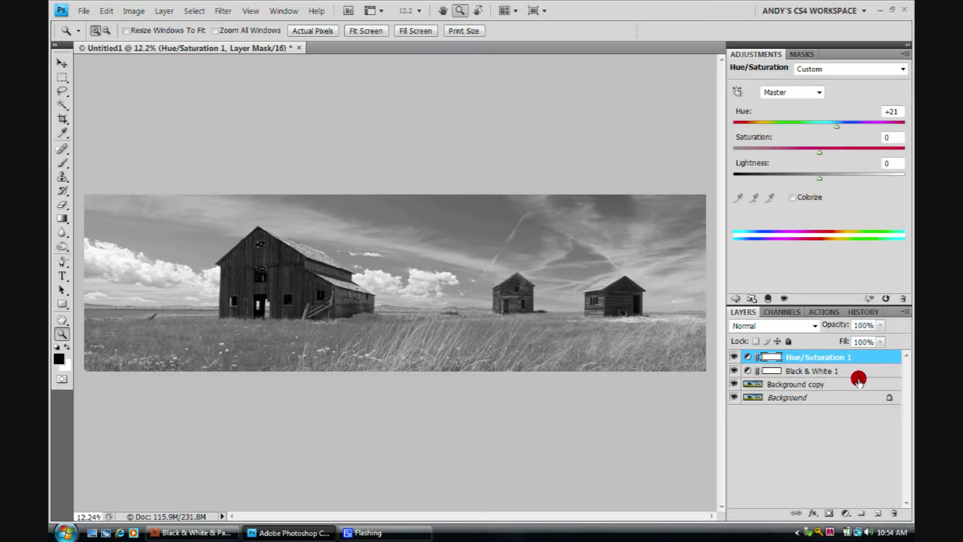
# Step: Toggle the Hue/Saturation layer's visibility to compare its effect on the black and white image
pyautogui.click(734, 357)
pyautogui.click(733, 356)
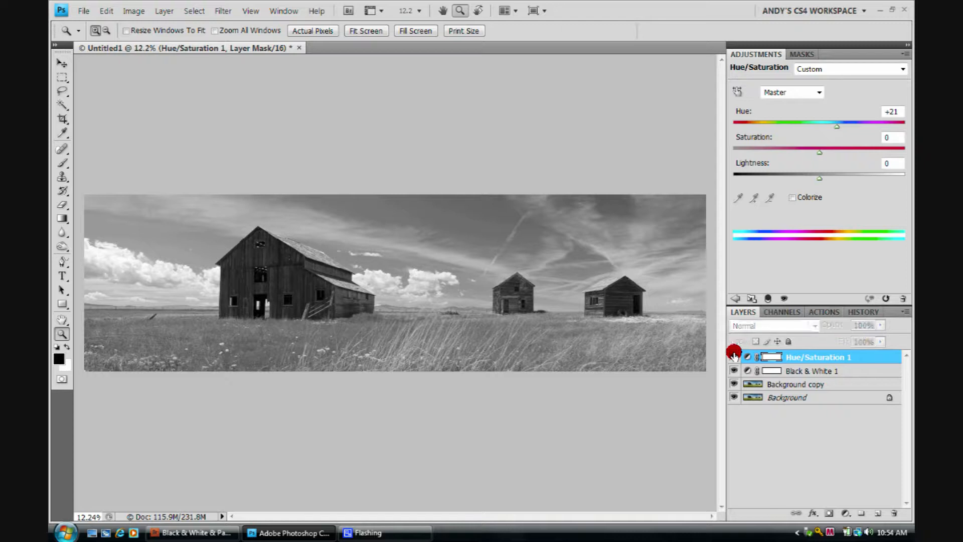
pyautogui.click(734, 356)
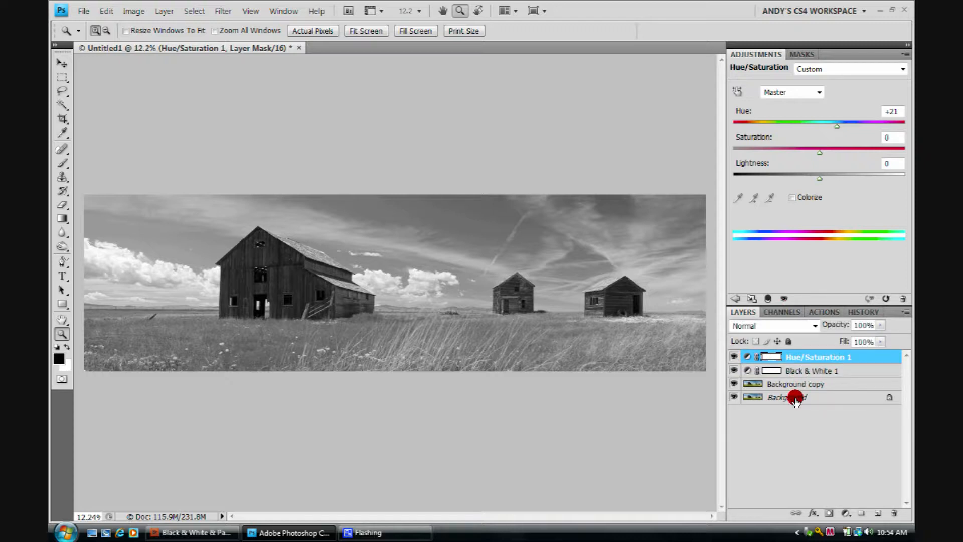
pyautogui.click(734, 356)
pyautogui.click(732, 356)
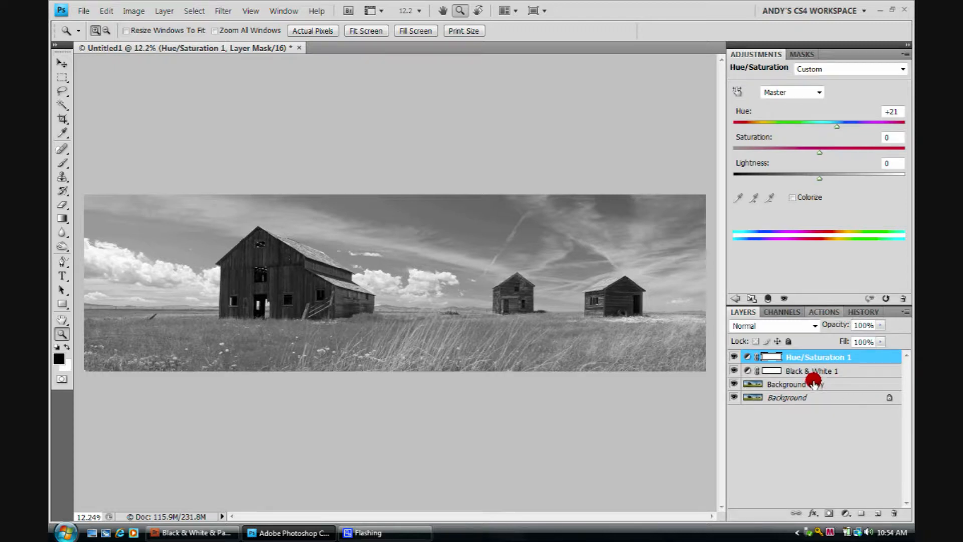
# Step: Select the Black & White layer and set its Reds to 156
pyautogui.click(793, 370)
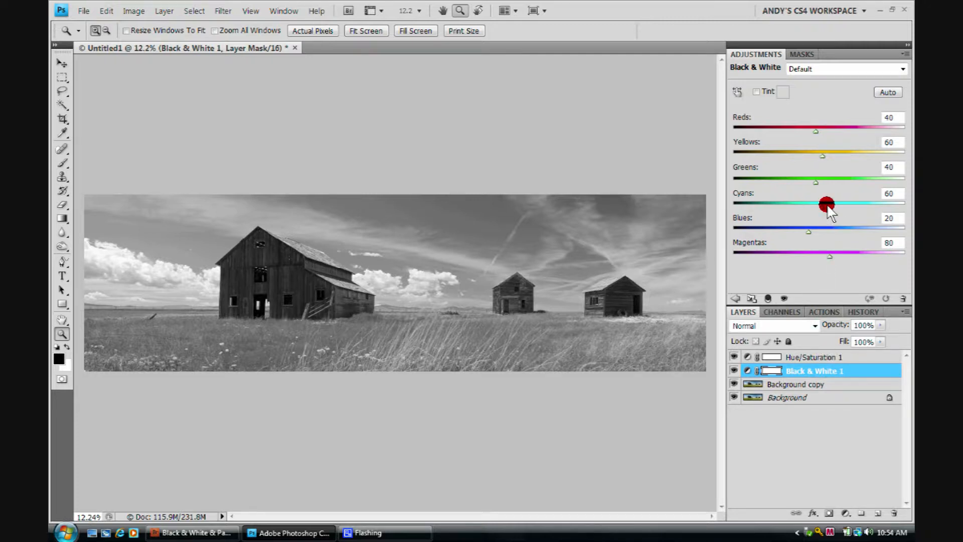
pyautogui.moveTo(816, 131); pyautogui.dragTo(796, 126)
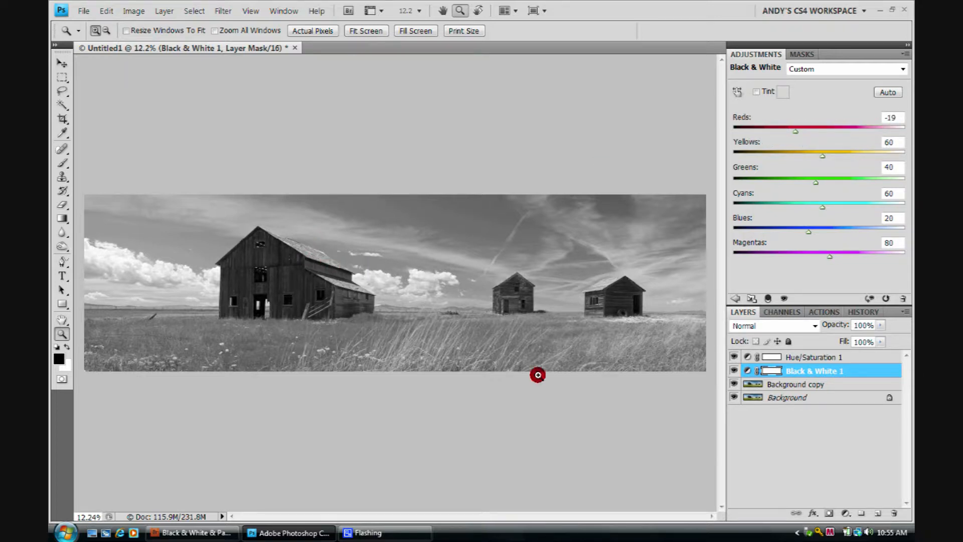
pyautogui.click(795, 131)
pyautogui.moveTo(797, 131); pyautogui.dragTo(856, 126)
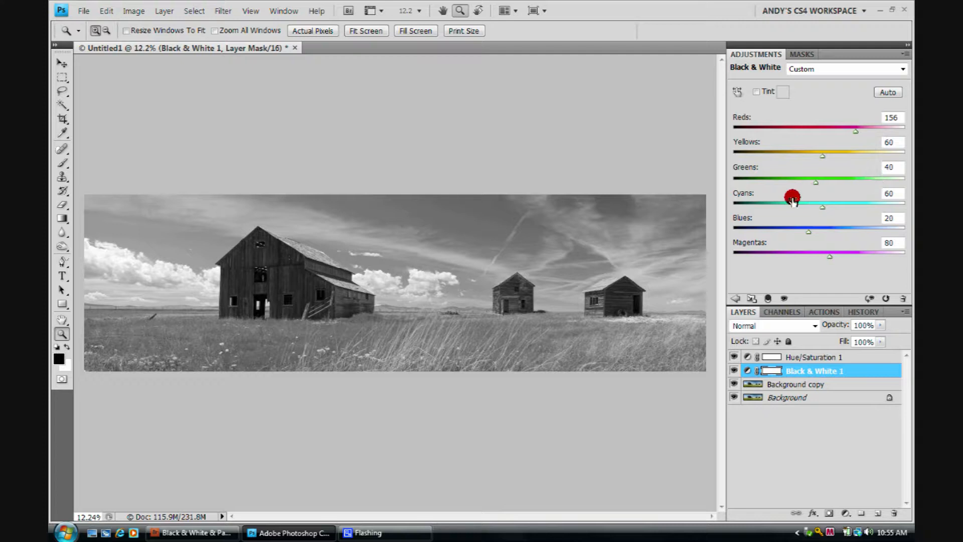
# Step: Set the Black & White Yellows to 133 and Greens to 0
pyautogui.moveTo(821, 155); pyautogui.dragTo(848, 157)
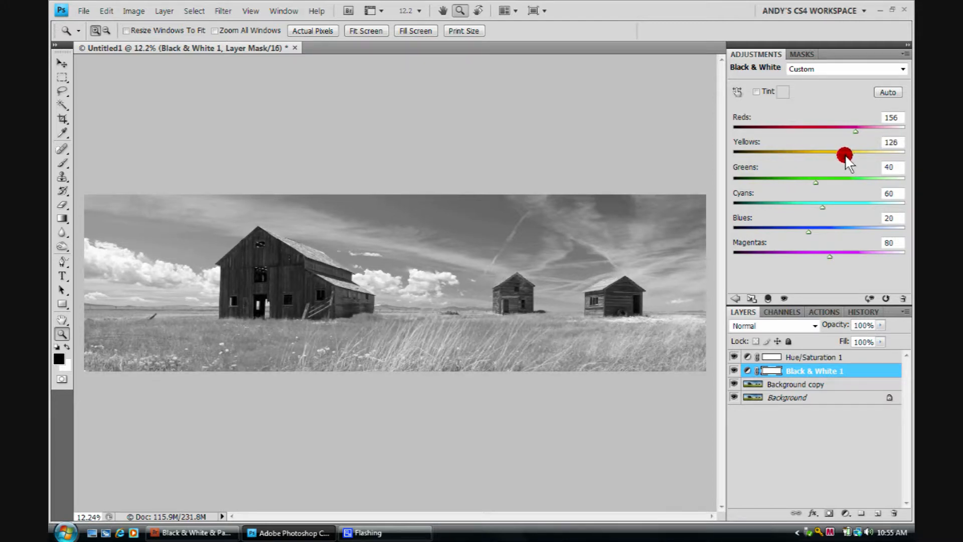
pyautogui.moveTo(815, 182); pyautogui.dragTo(790, 167)
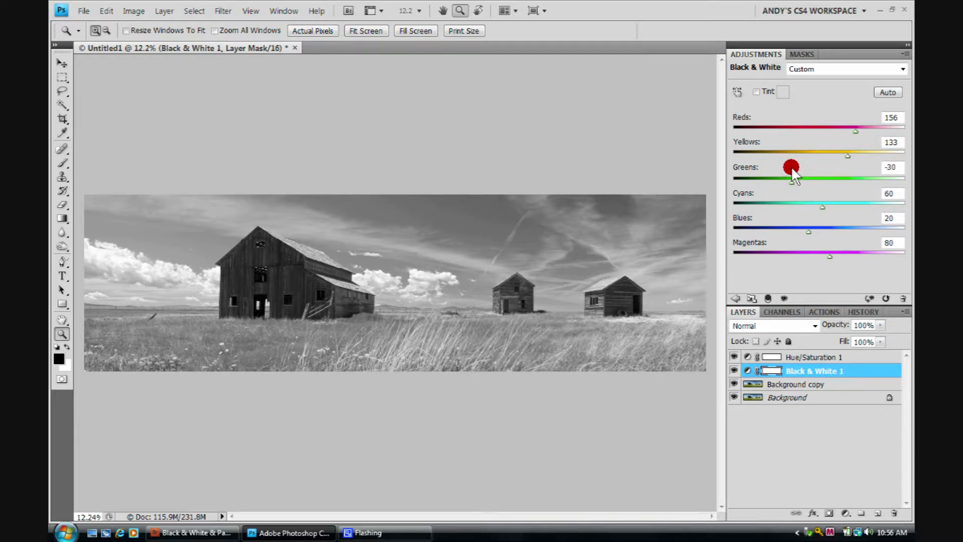
pyautogui.moveTo(795, 182); pyautogui.dragTo(805, 183)
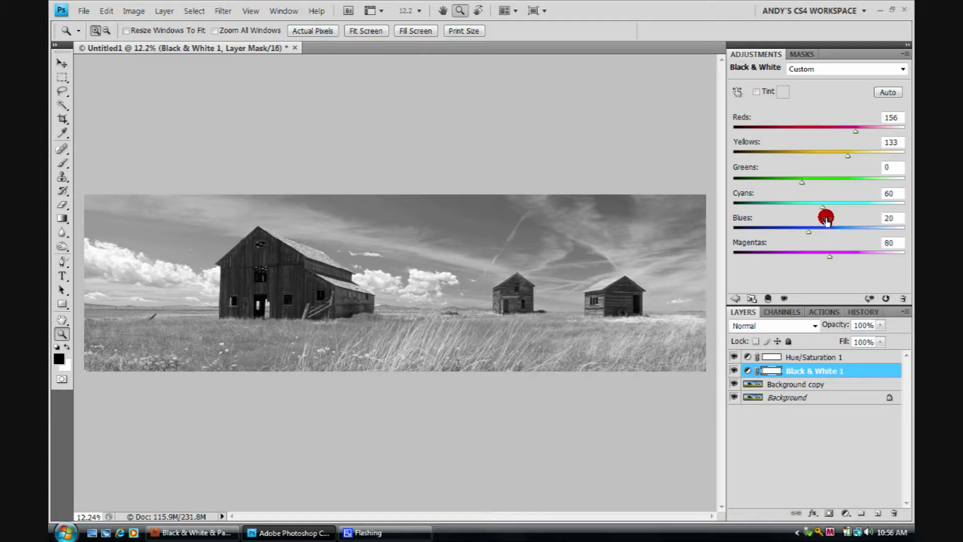
# Step: Set the Black & White Cyans to -135, Blues to -68 and Magentas to 0
pyautogui.moveTo(820, 205)
pyautogui.mouseDown()
pyautogui.moveTo(883, 213)
pyautogui.moveTo(740, 203)
pyautogui.moveTo(881, 205)
pyautogui.moveTo(744, 201)
pyautogui.moveTo(757, 203)
pyautogui.mouseUp()
pyautogui.moveTo(799, 227)
pyautogui.mouseDown()
pyautogui.moveTo(826, 228)
pyautogui.moveTo(780, 229)
pyautogui.mouseUp()
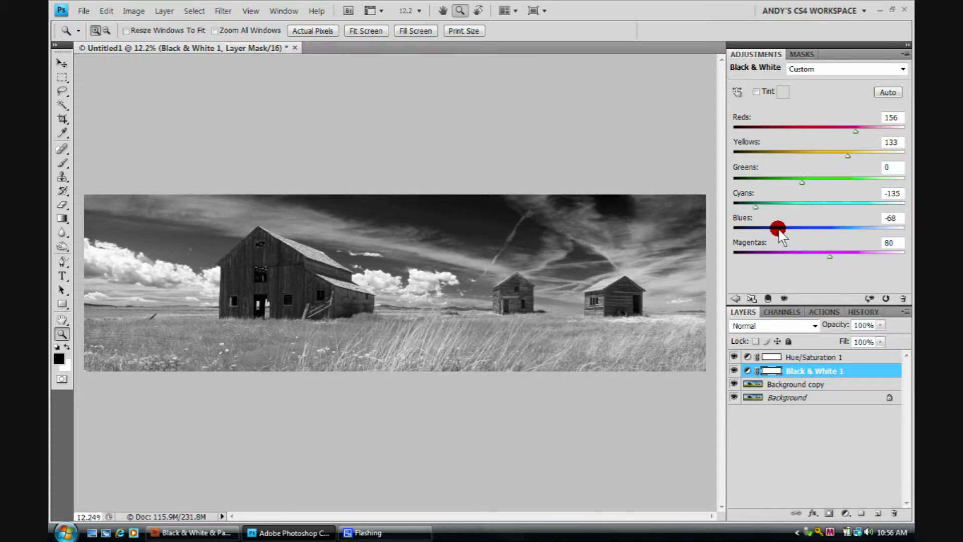
pyautogui.moveTo(829, 254); pyautogui.dragTo(806, 254)
pyautogui.click(891, 243)
# Step: Toggle the visibility of the adjustment and Background copy layers to compare the results
pyautogui.click(733, 370)
pyautogui.click(733, 370)
pyautogui.click(733, 370)
pyautogui.click(732, 356)
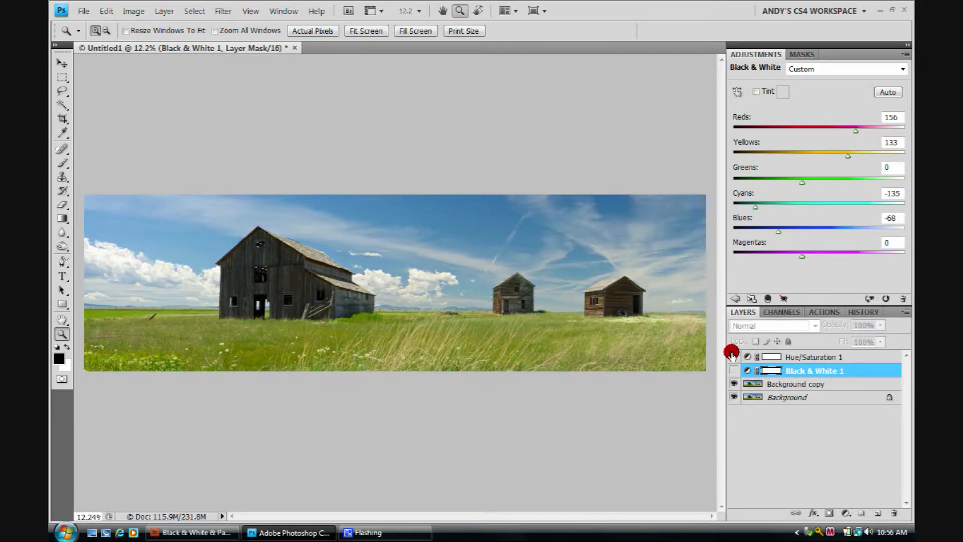
pyautogui.click(734, 370)
pyautogui.click(733, 370)
pyautogui.click(733, 370)
pyautogui.click(733, 370)
pyautogui.click(733, 370)
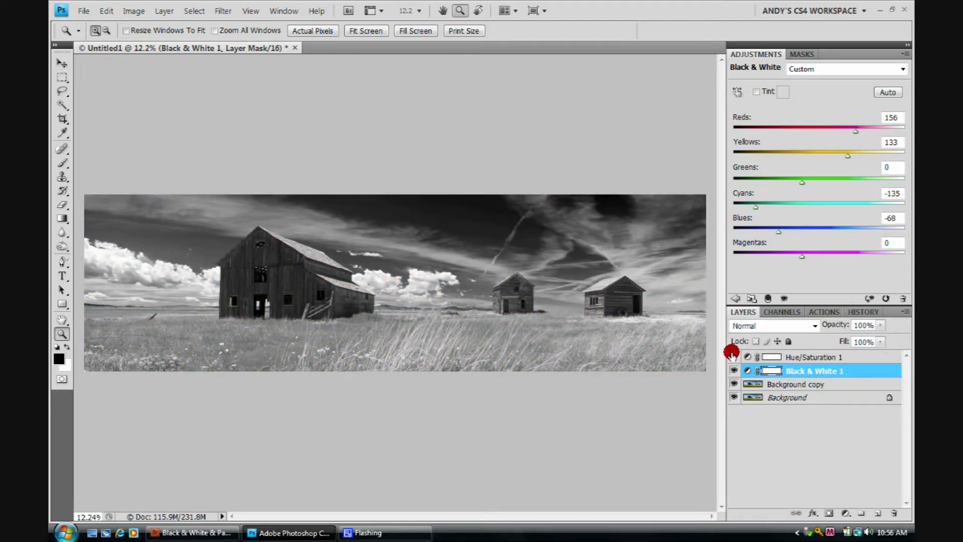
pyautogui.click(733, 369)
pyautogui.click(733, 369)
pyautogui.click(733, 383)
pyautogui.click(734, 383)
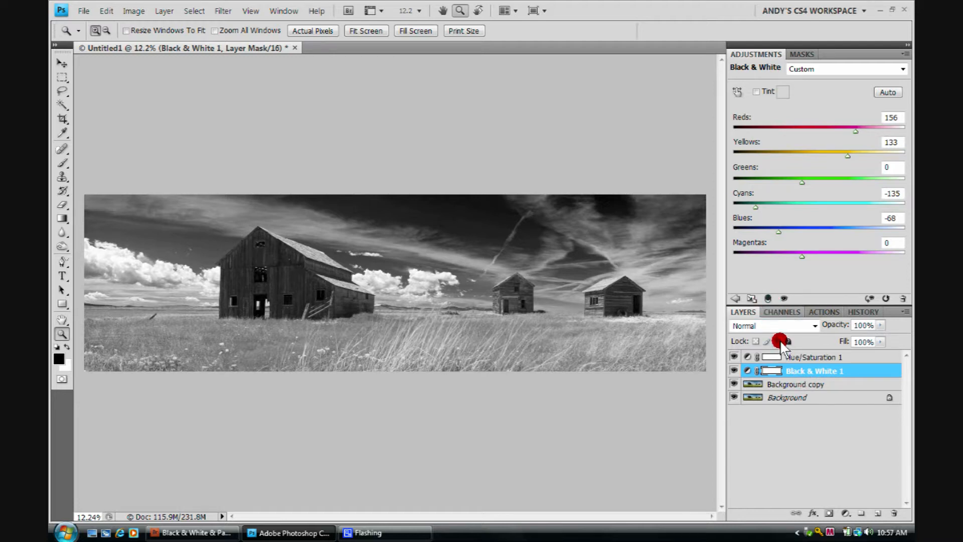
# Step: Clip the Black & White layer to the Background copy layer beneath it
pyautogui.click(766, 299)
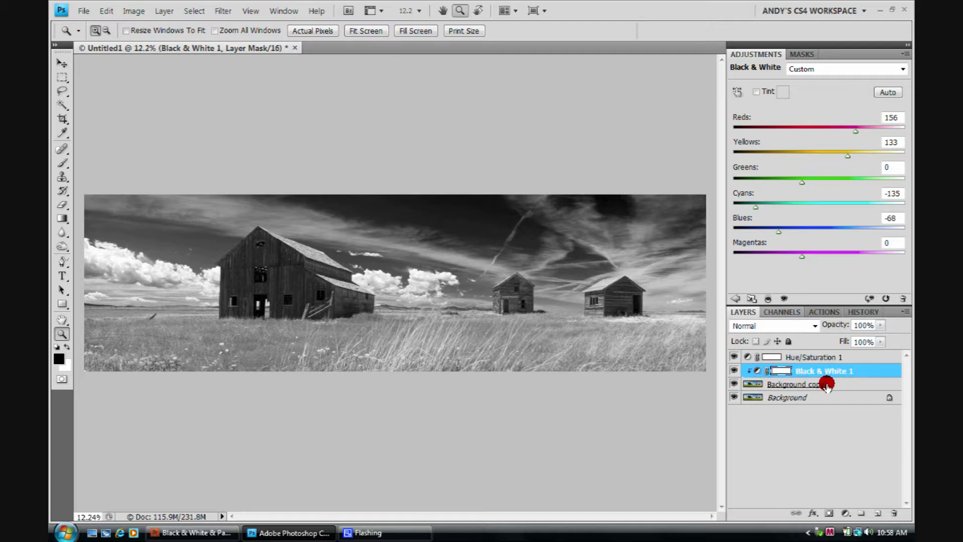
pyautogui.click(733, 384)
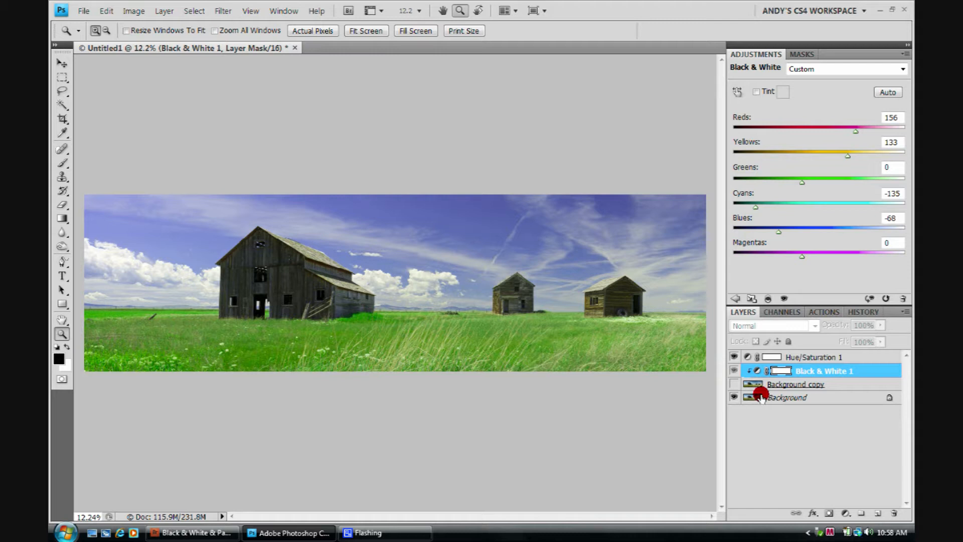
pyautogui.click(733, 383)
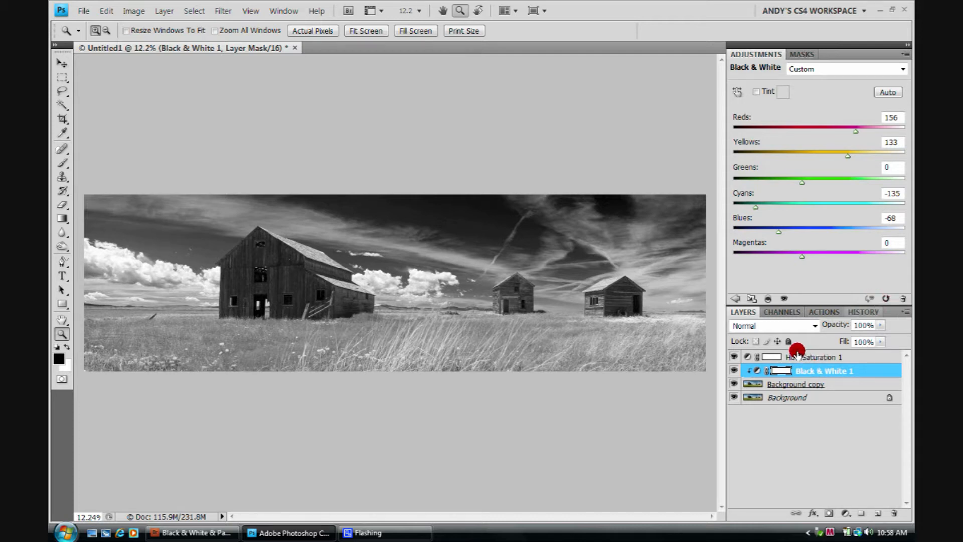
# Step: Move the Hue/Saturation layer below the Background copy layer
pyautogui.moveTo(783, 354); pyautogui.dragTo(773, 386)
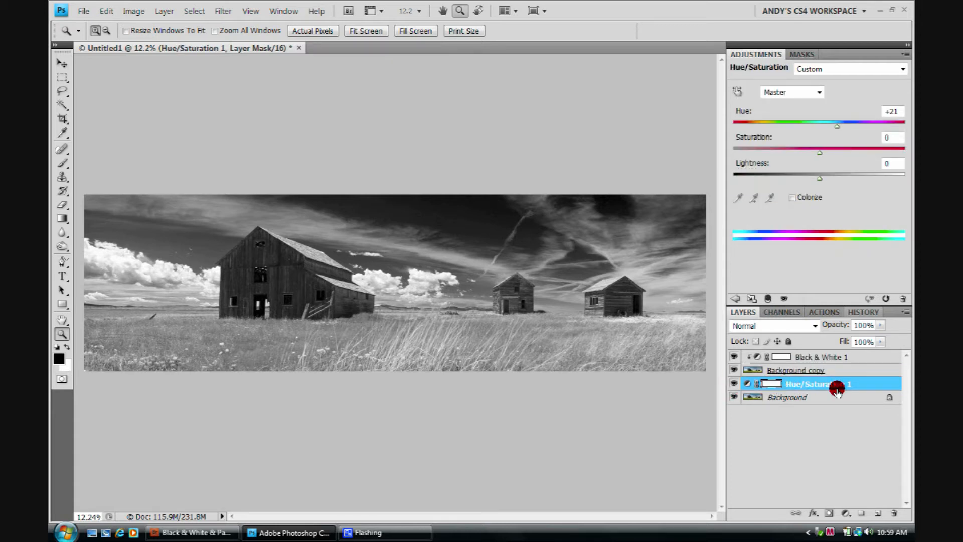
# Step: Toggle the visibility of the Background copy and Hue/Saturation layers to compare how the Hue/Saturation adjustment now applies
pyautogui.click(734, 370)
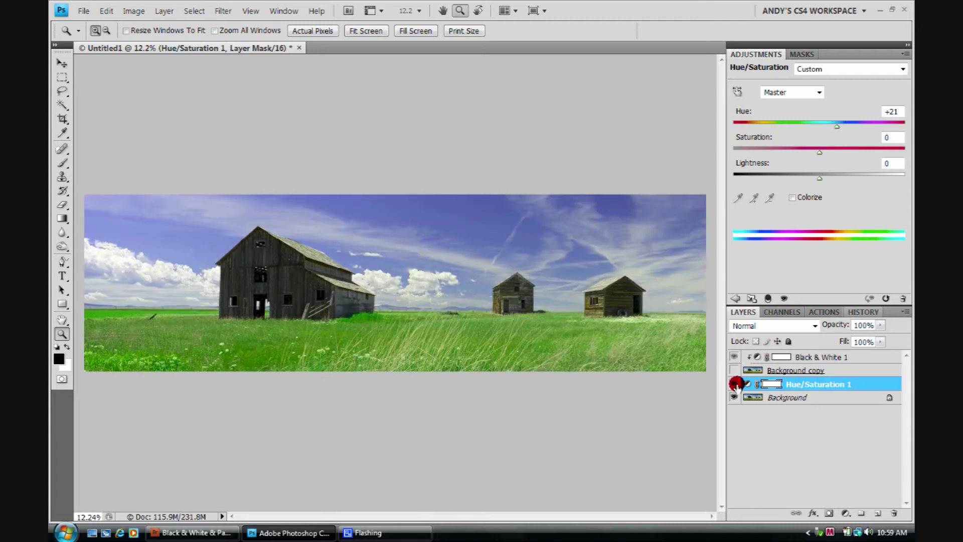
pyautogui.click(734, 384)
pyautogui.click(734, 384)
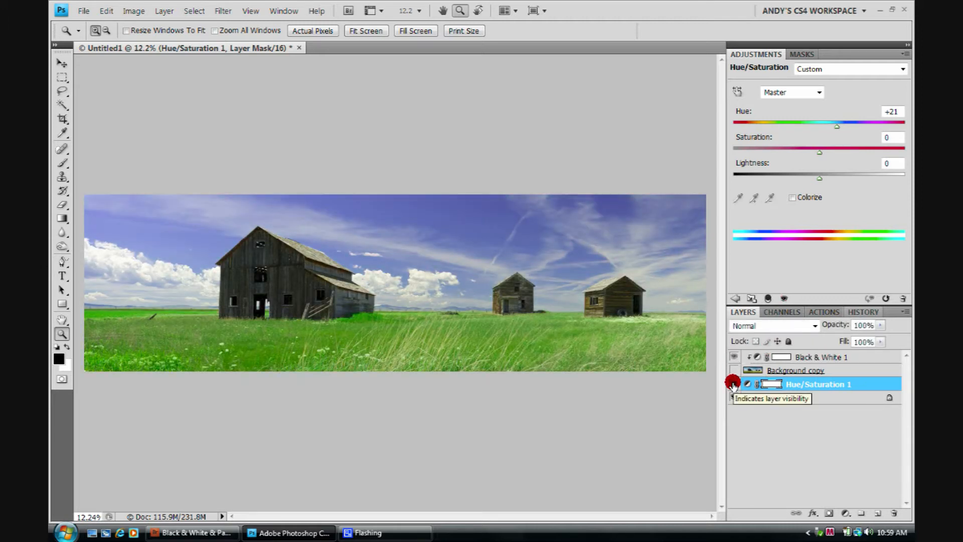
pyautogui.click(734, 384)
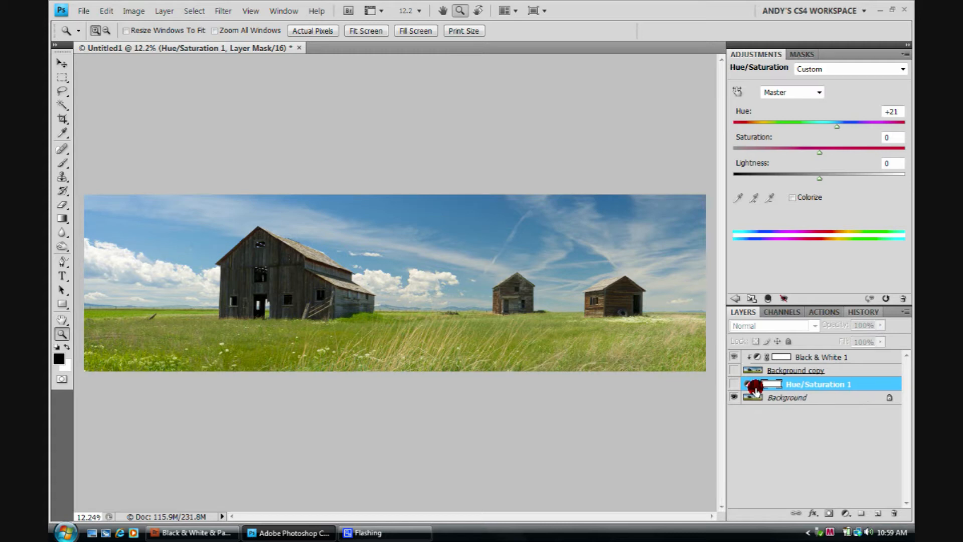
pyautogui.click(734, 384)
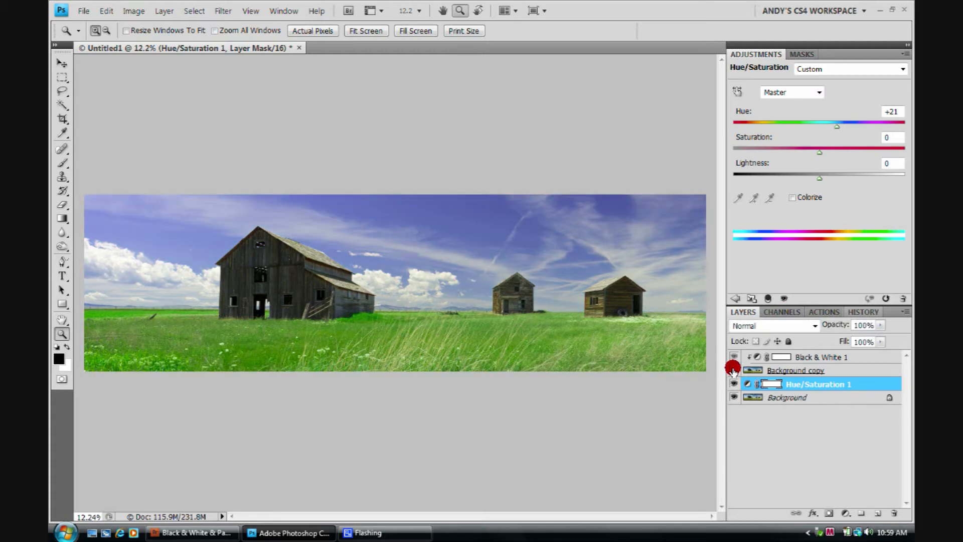
pyautogui.click(733, 370)
pyautogui.click(733, 371)
pyautogui.click(733, 370)
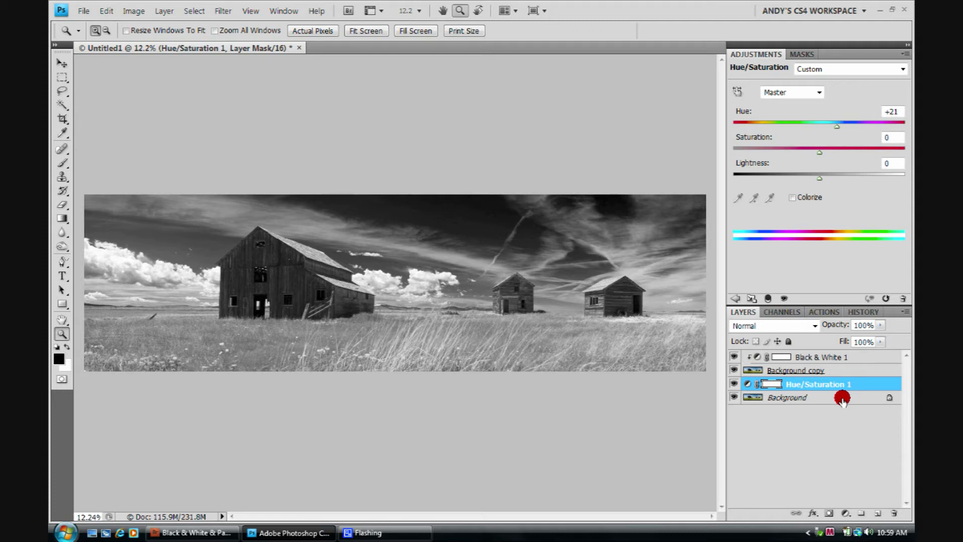
# Step: Release the clipping mask on the Black & White adjustment layer
pyautogui.rightClick(748, 355)
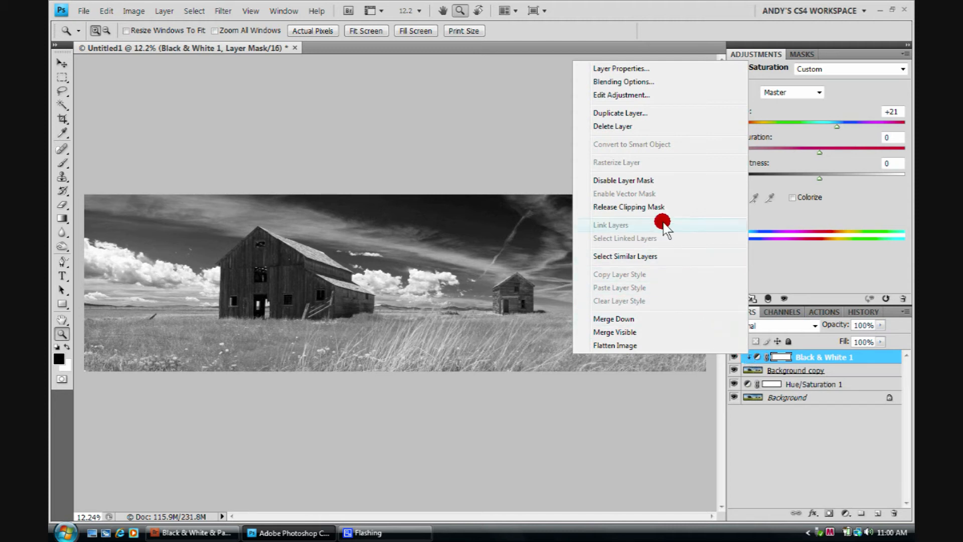
pyautogui.click(660, 207)
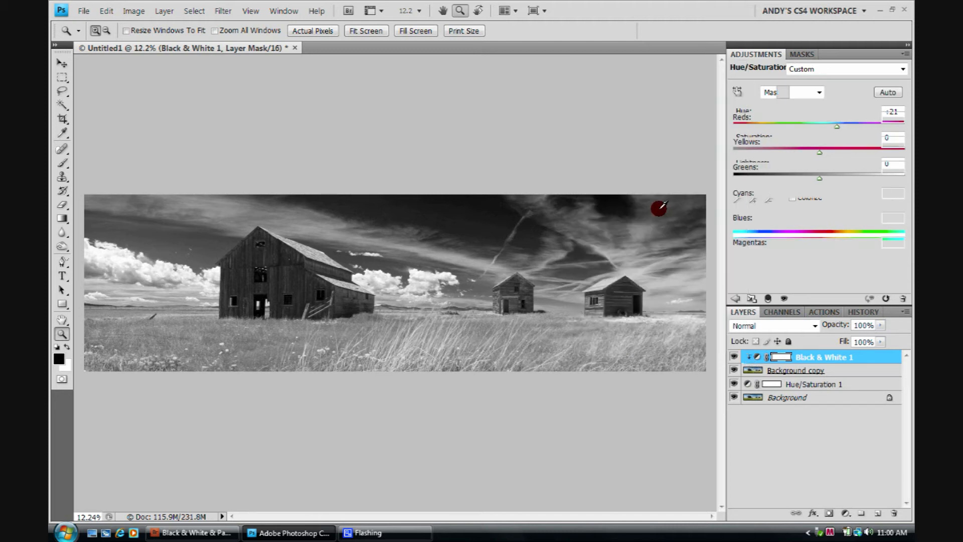
# Step: Toggle the visibility of each layer in the stack to compare the unclipped Black & White effect
pyautogui.click(733, 384)
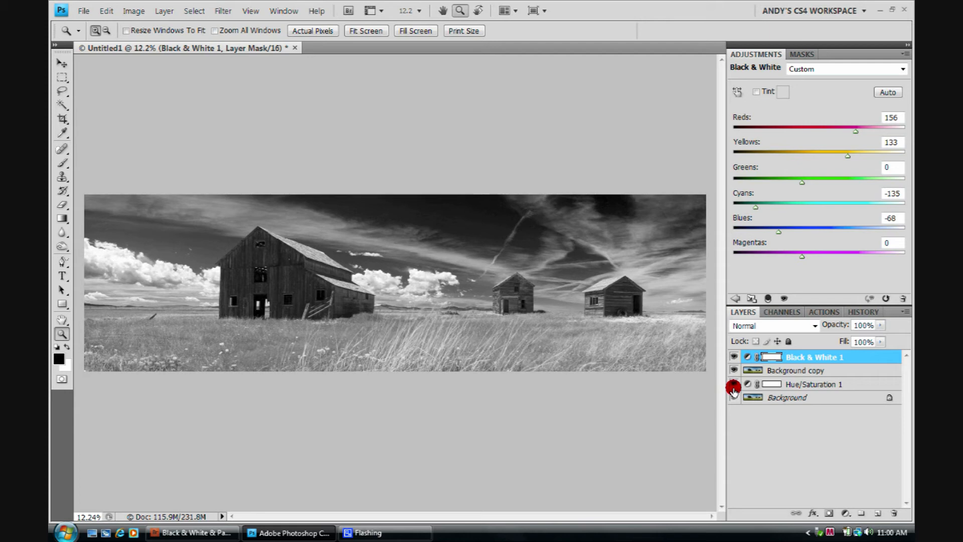
pyautogui.click(734, 370)
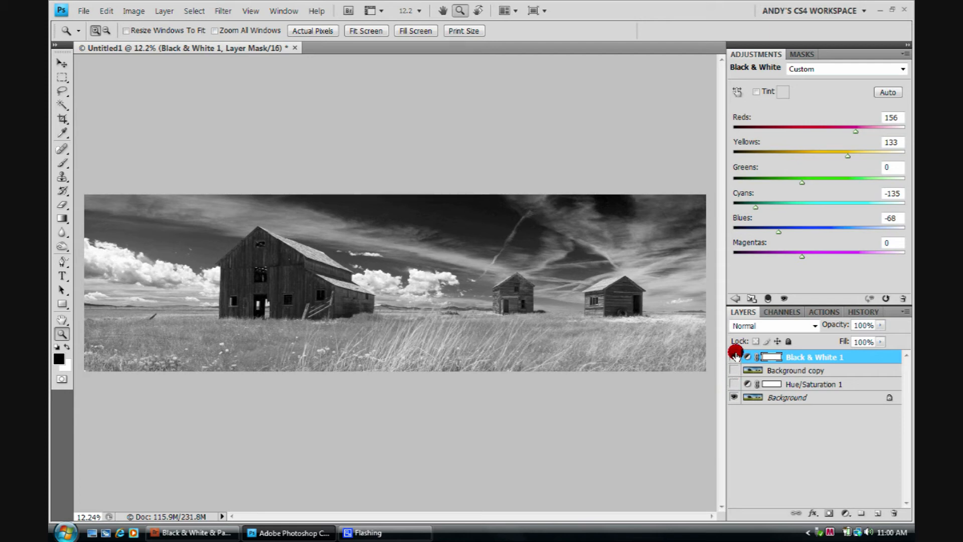
pyautogui.click(734, 397)
pyautogui.click(734, 397)
pyautogui.click(733, 384)
pyautogui.click(734, 370)
pyautogui.click(734, 357)
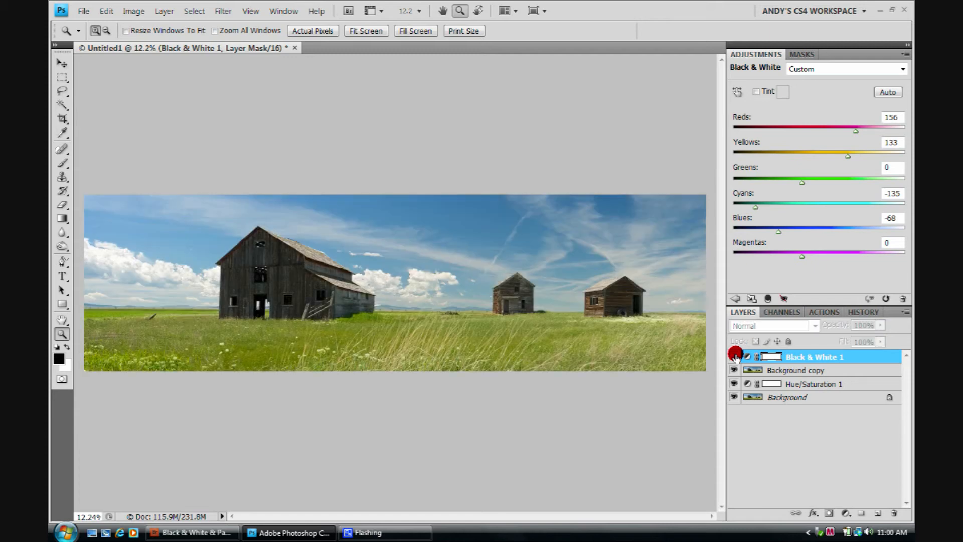
pyautogui.click(733, 357)
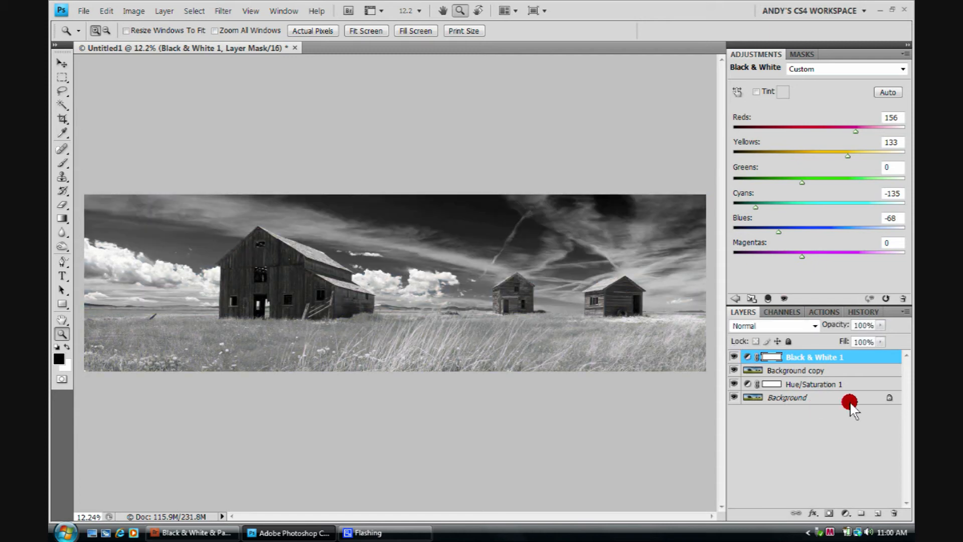